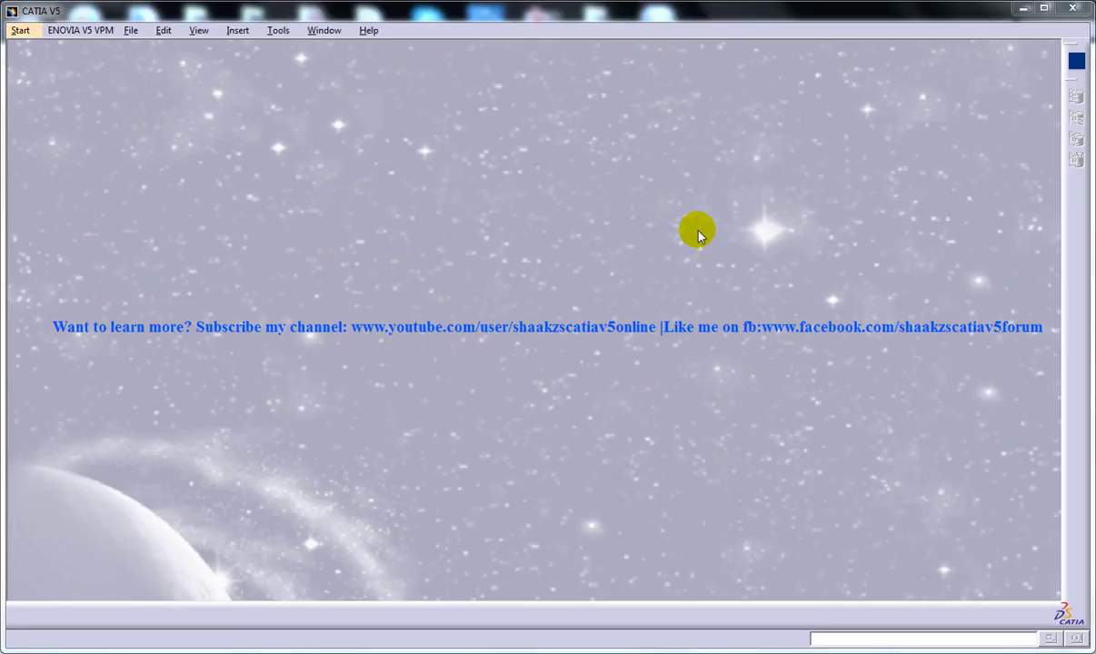
- Open Tailstock.CATProduct from recent files and start a new Drafting drawing from it
click(13, 33)
click(197, 332)
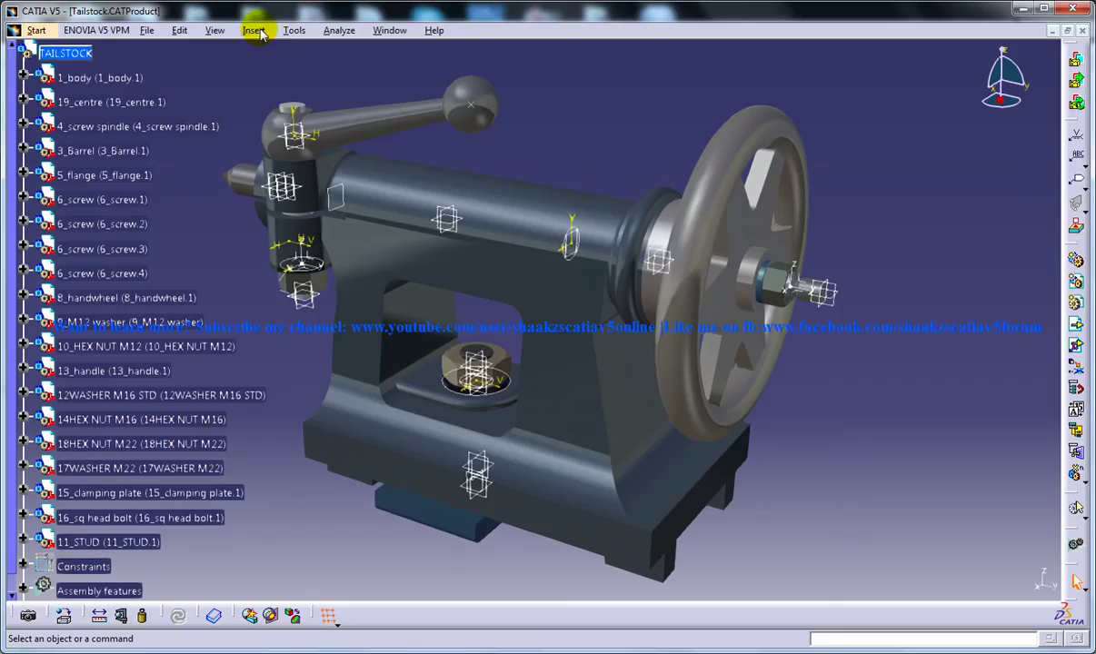
click(254, 30)
mouse_move(36, 30)
mouse_move(71, 74)
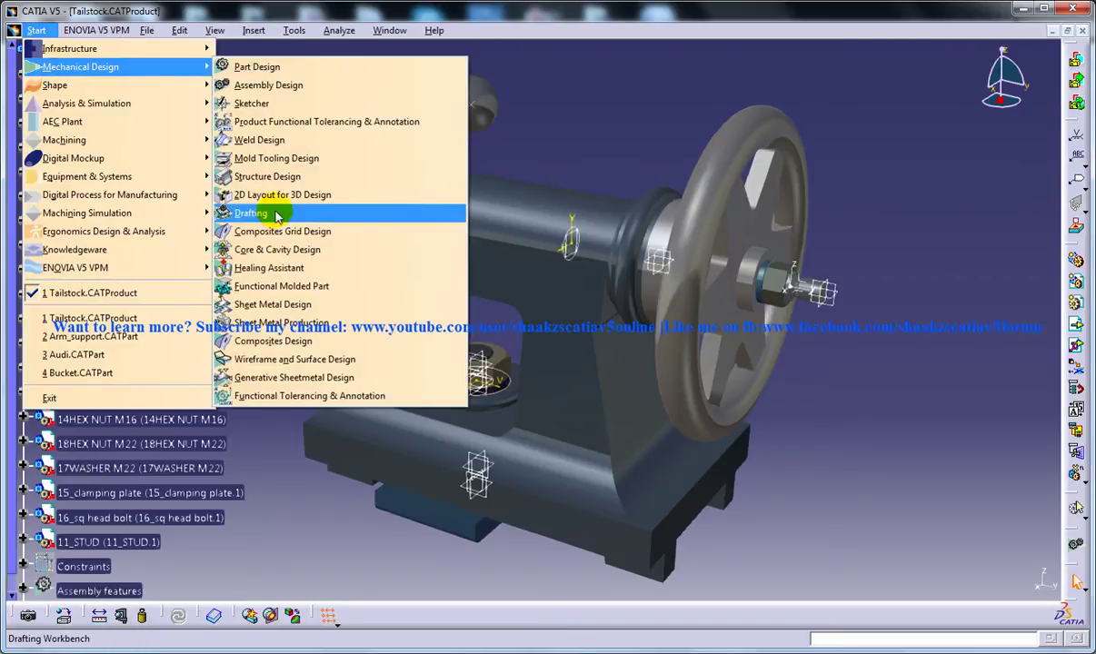
click(277, 214)
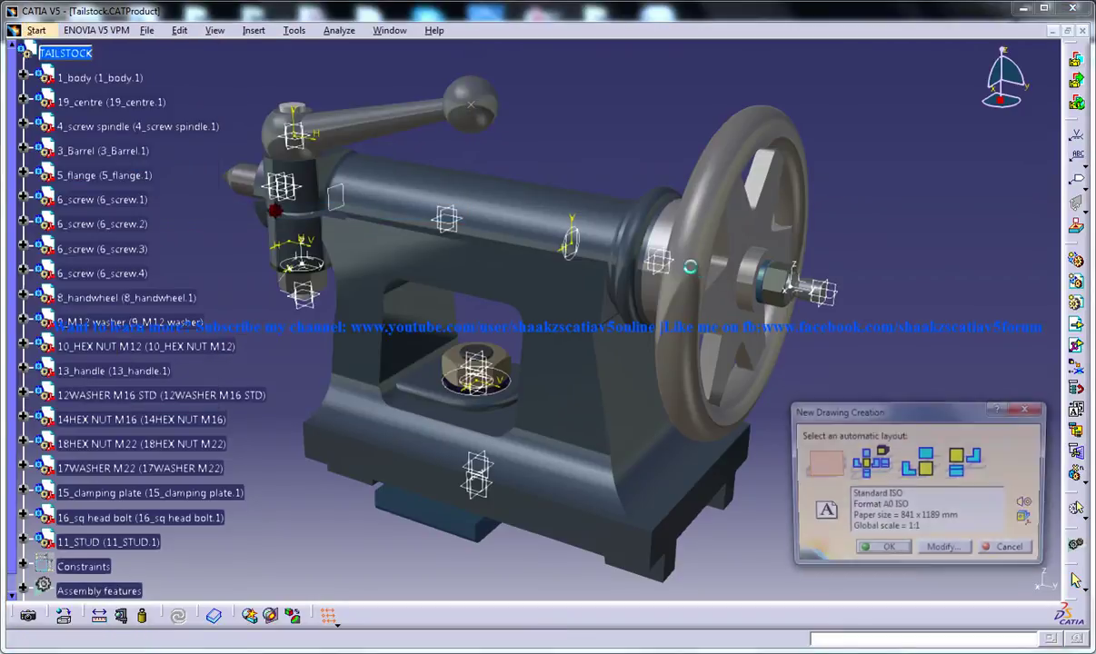
- Accept the A0 ISO sheet and place the spindle-face front view, rotated to 270, at top left
click(888, 553)
click(253, 30)
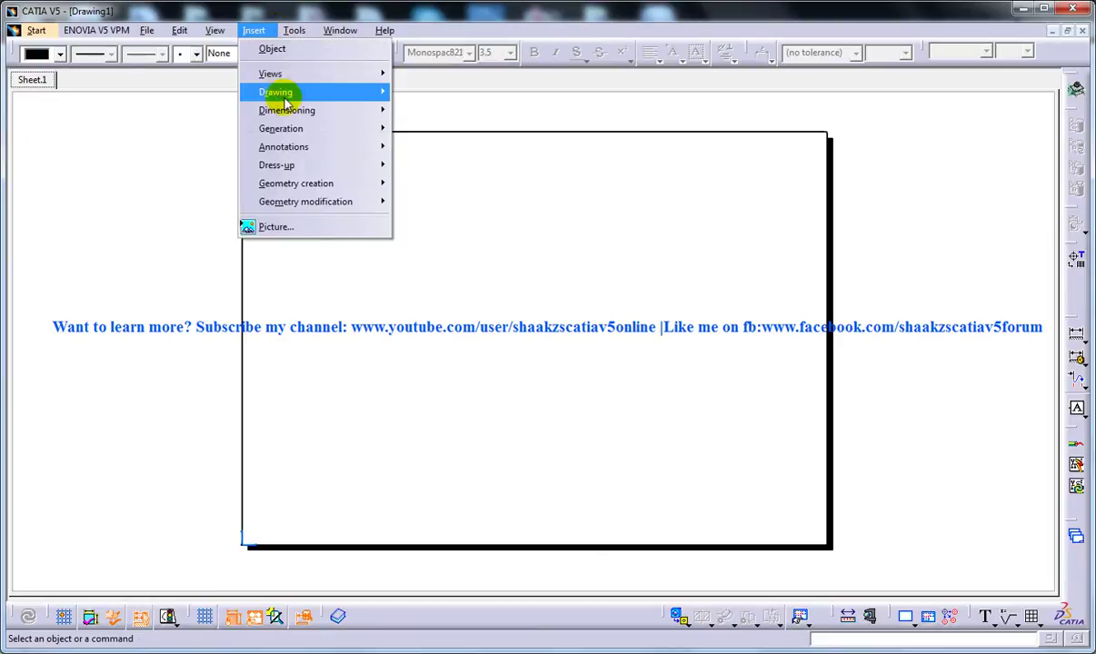
mouse_move(289, 75)
mouse_move(436, 76)
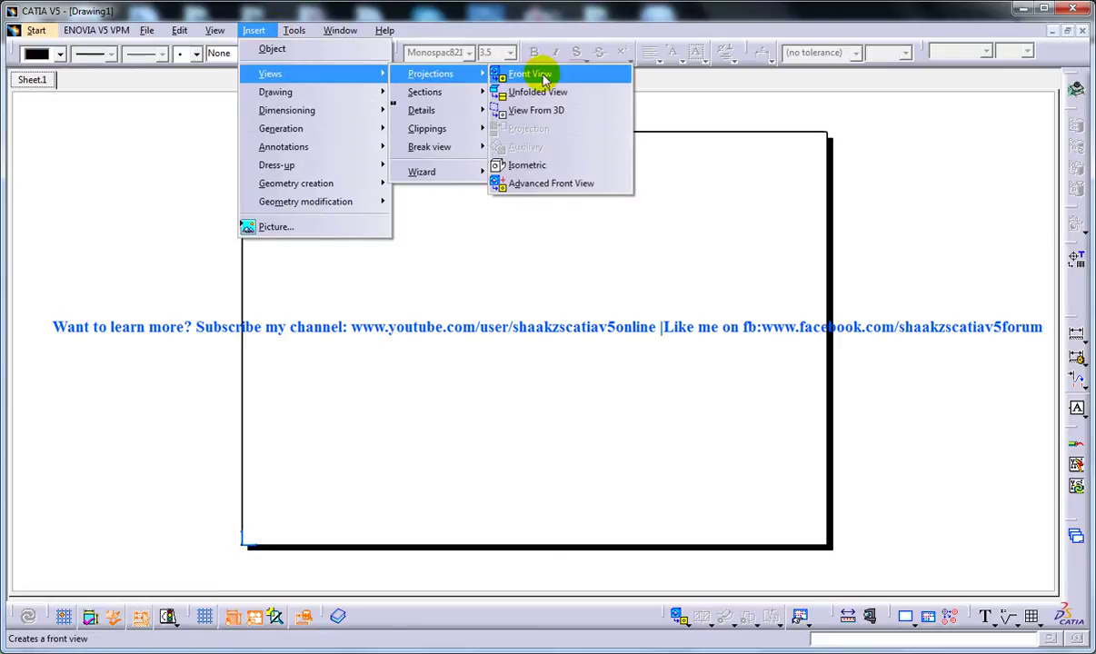
click(543, 80)
click(340, 30)
click(374, 127)
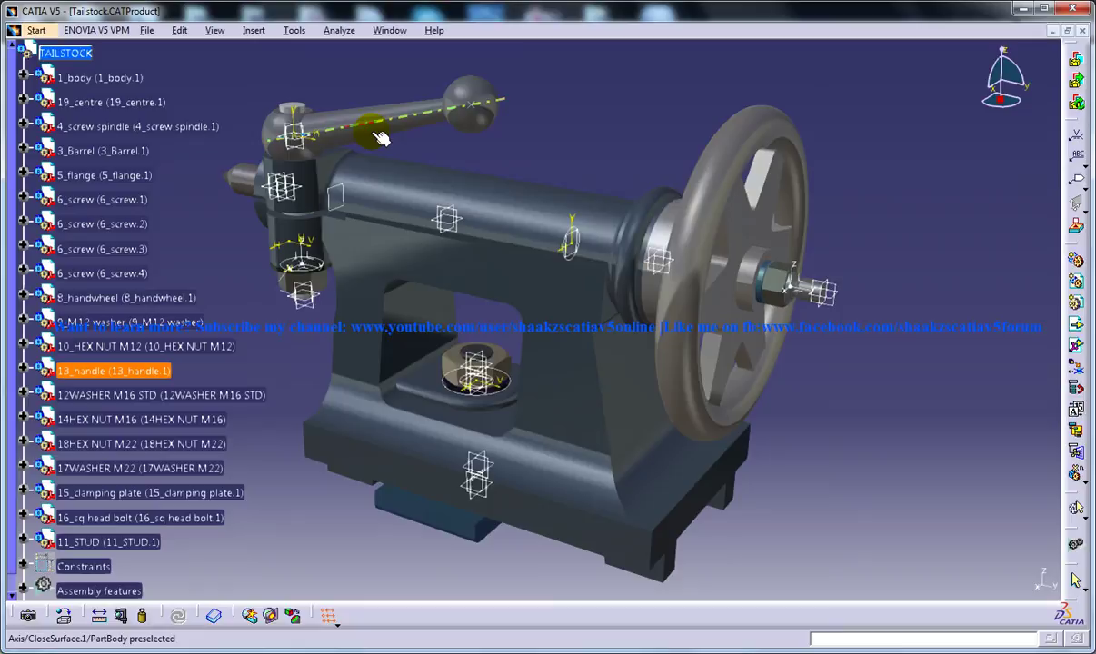
click(336, 34)
mouse_move(386, 30)
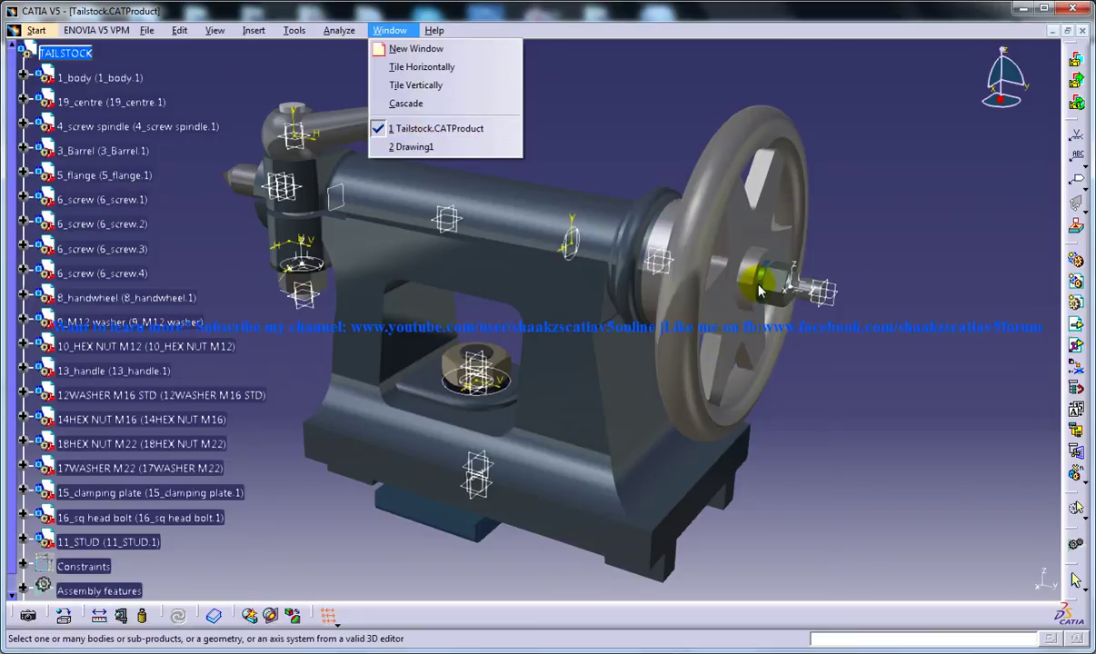
click(836, 308)
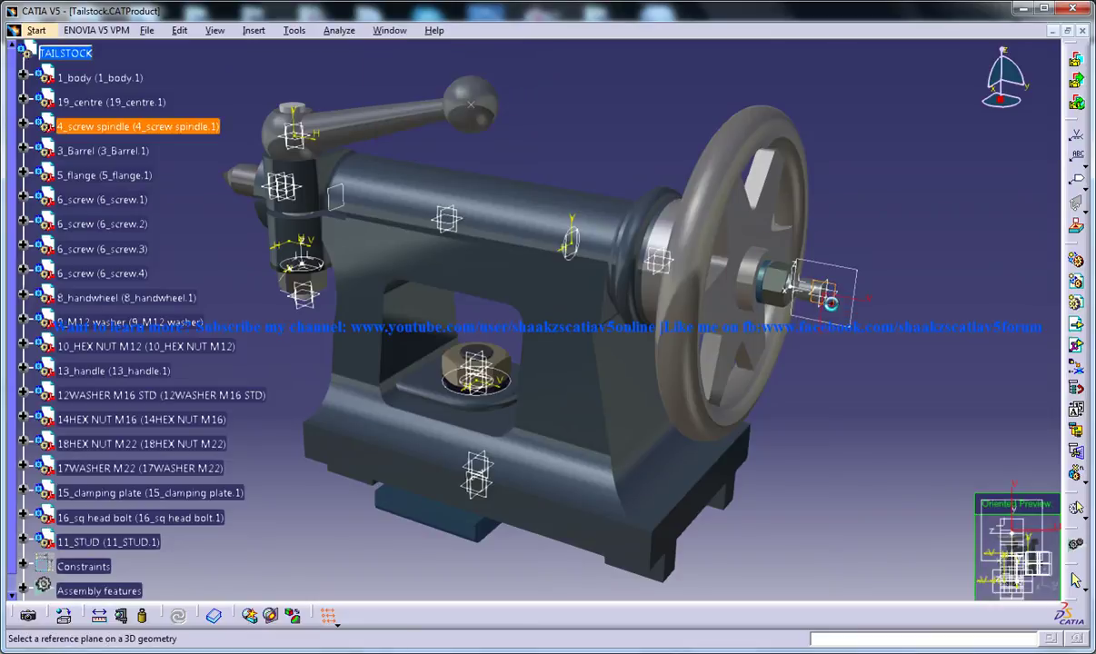
click(829, 305)
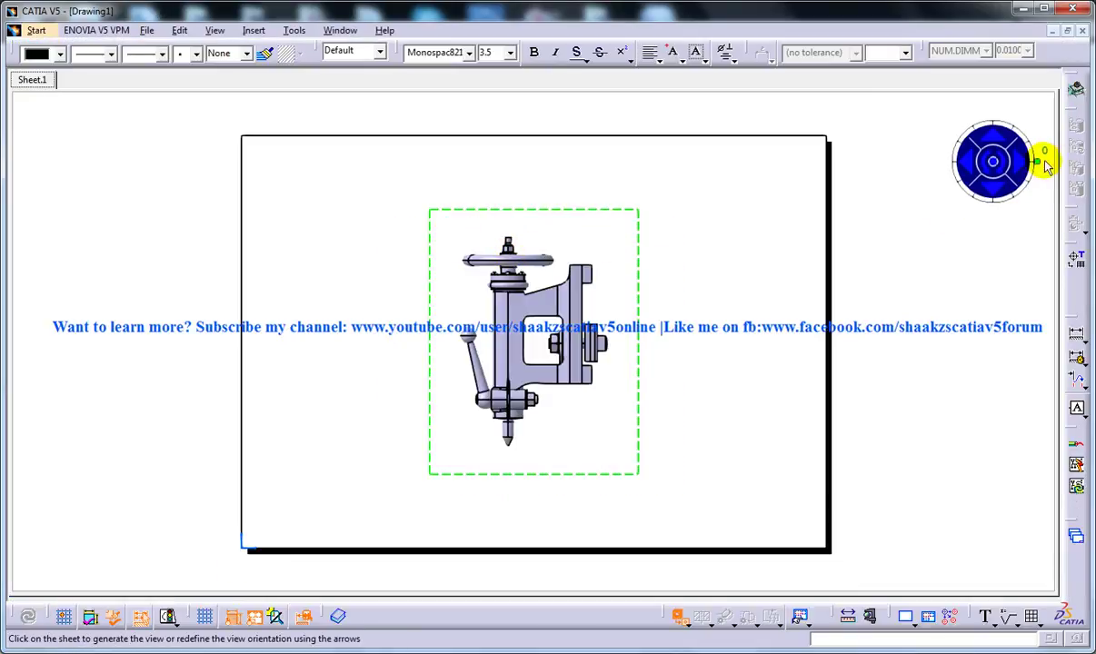
drag(1036, 161, 1003, 208)
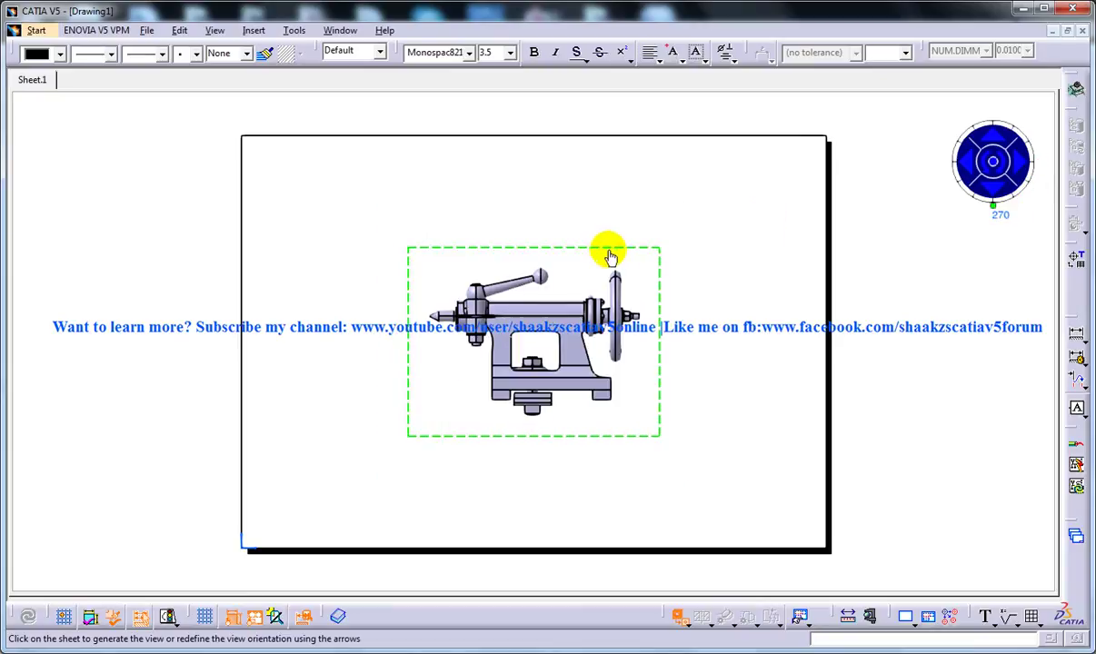
click(416, 143)
- Add a projection top view directly below the front view
click(264, 31)
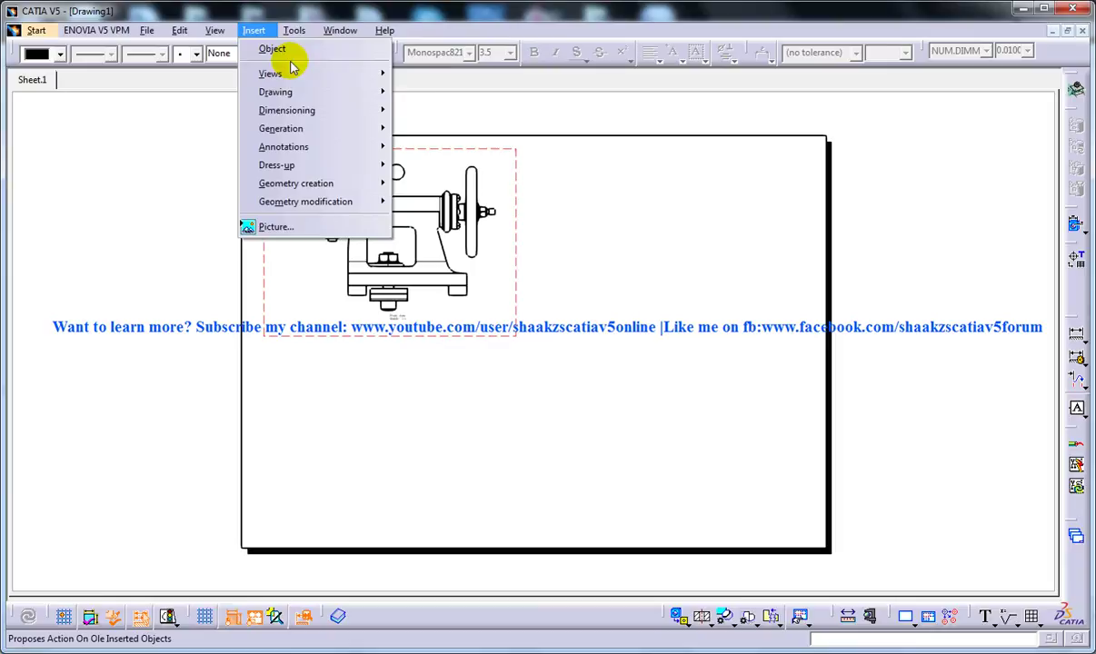
mouse_move(334, 82)
mouse_move(446, 74)
click(525, 128)
click(421, 439)
mouse_move(524, 257)
middle_down()
mouse_move(533, 261)
mouse_move(530, 186)
mouse_move(507, 199)
mouse_move(521, 254)
middle_up()
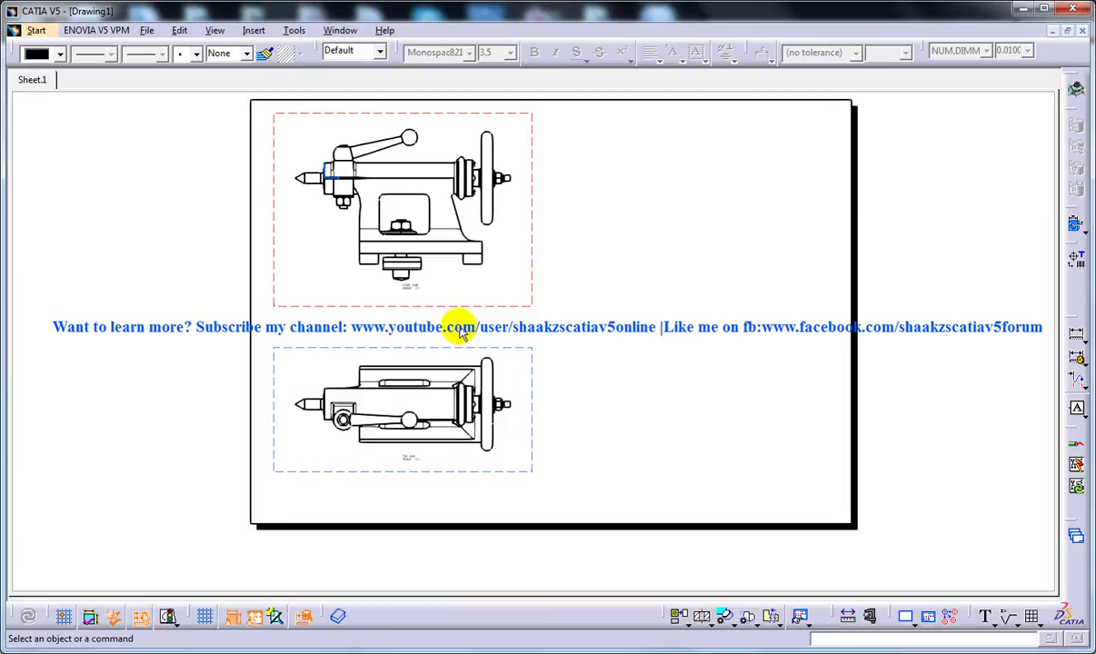
- Activate the top view, begin an offset section cut, then check the front and top view frames
double_click(477, 350)
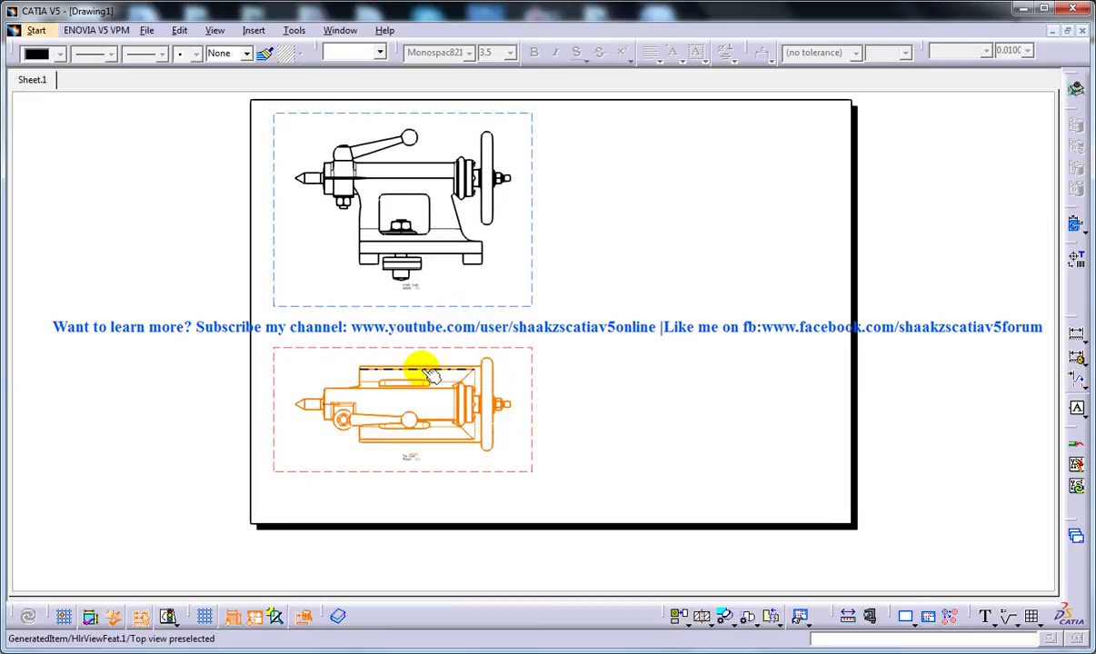
click(452, 436)
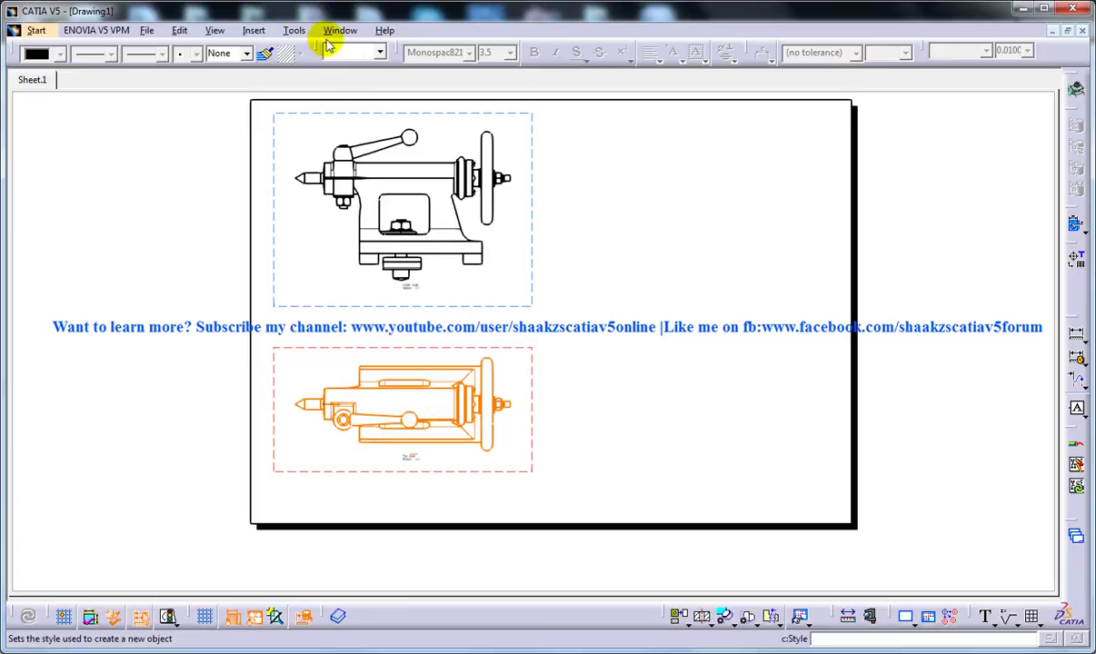
click(253, 31)
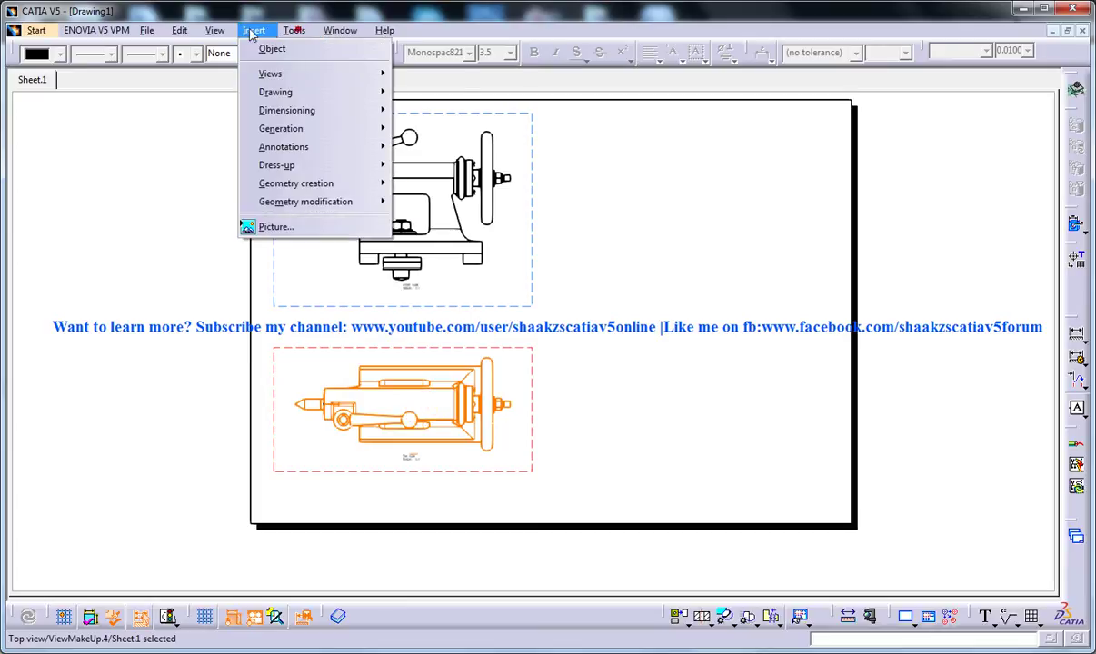
click(274, 72)
mouse_move(427, 92)
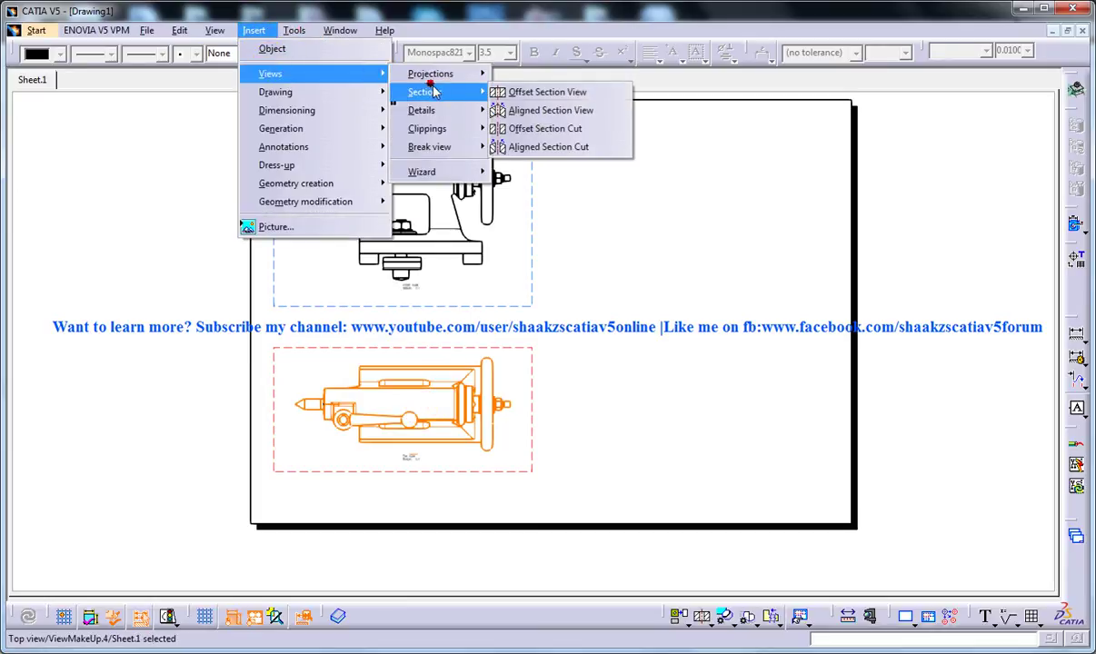
click(514, 94)
click(634, 284)
ctrl+middle_drag(481, 349, 465, 282)
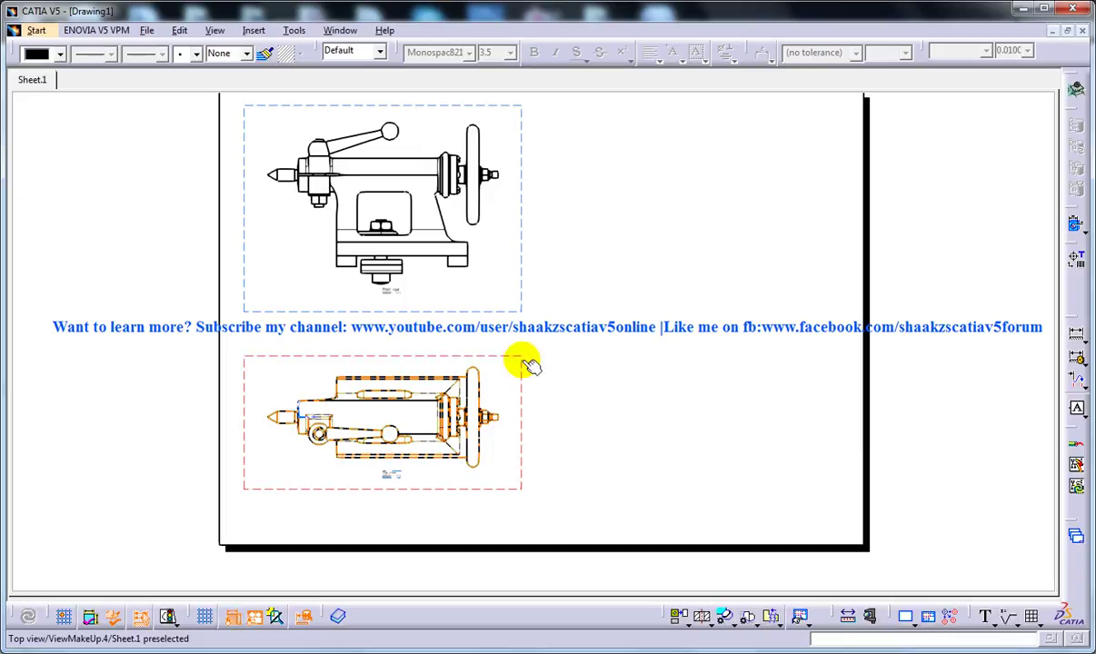
click(522, 238)
click(525, 363)
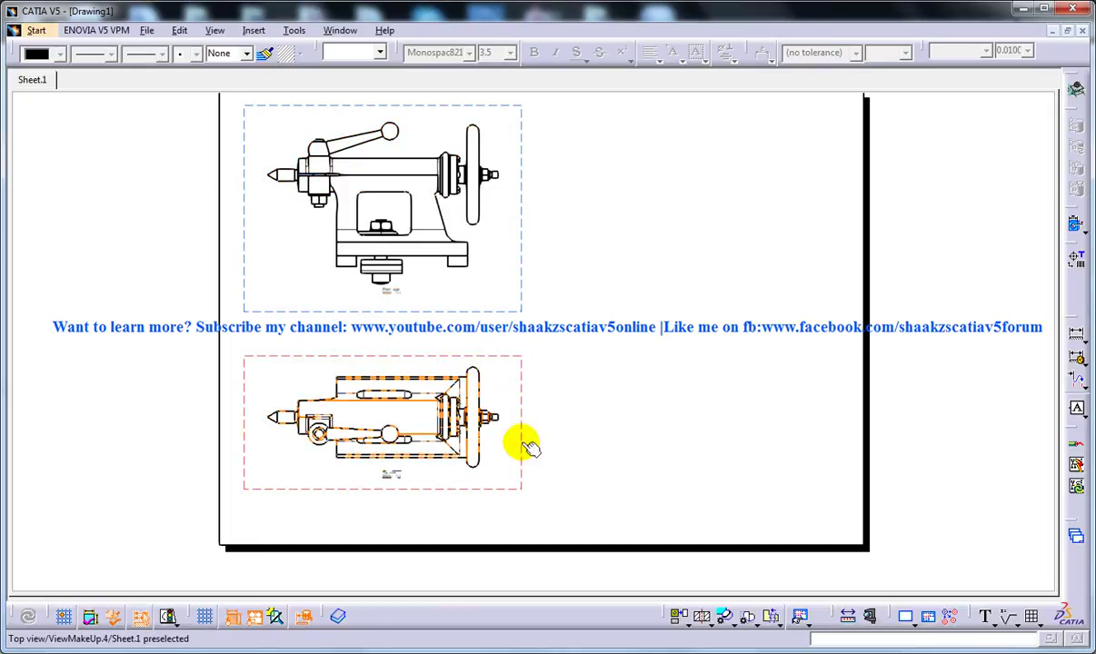
- Cut offset section A-A across the top view from the shaft end and place it at the sheet's right
click(293, 30)
mouse_move(254, 30)
mouse_move(272, 77)
mouse_move(427, 91)
click(564, 91)
mouse_move(513, 425)
middle_down()
mouse_move(641, 289)
mouse_move(623, 386)
middle_up()
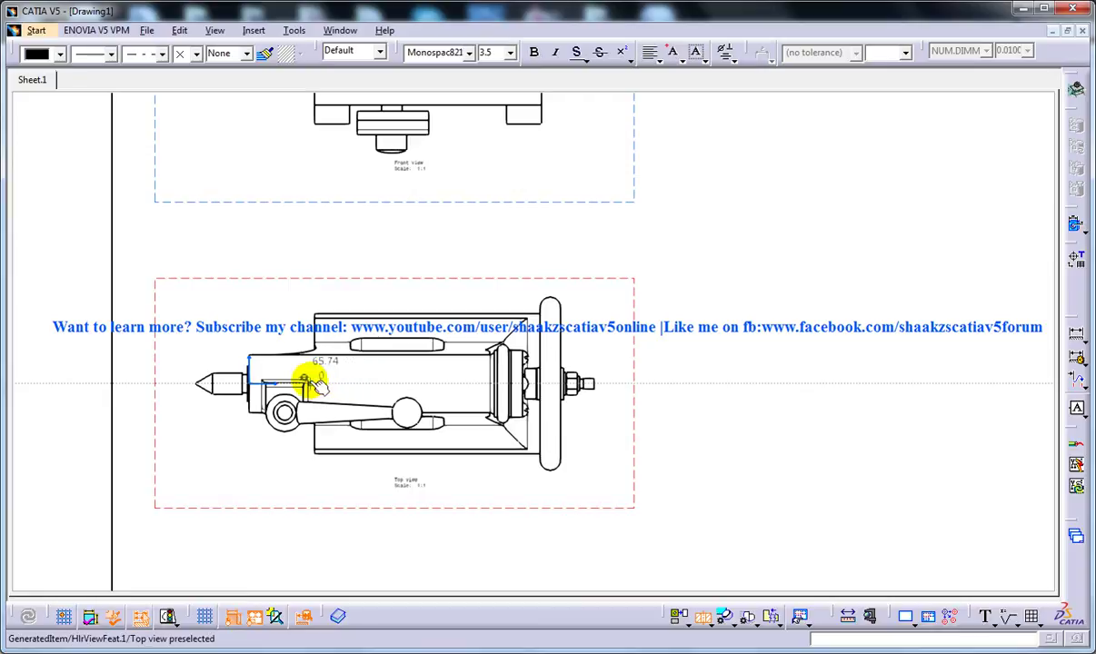
click(616, 382)
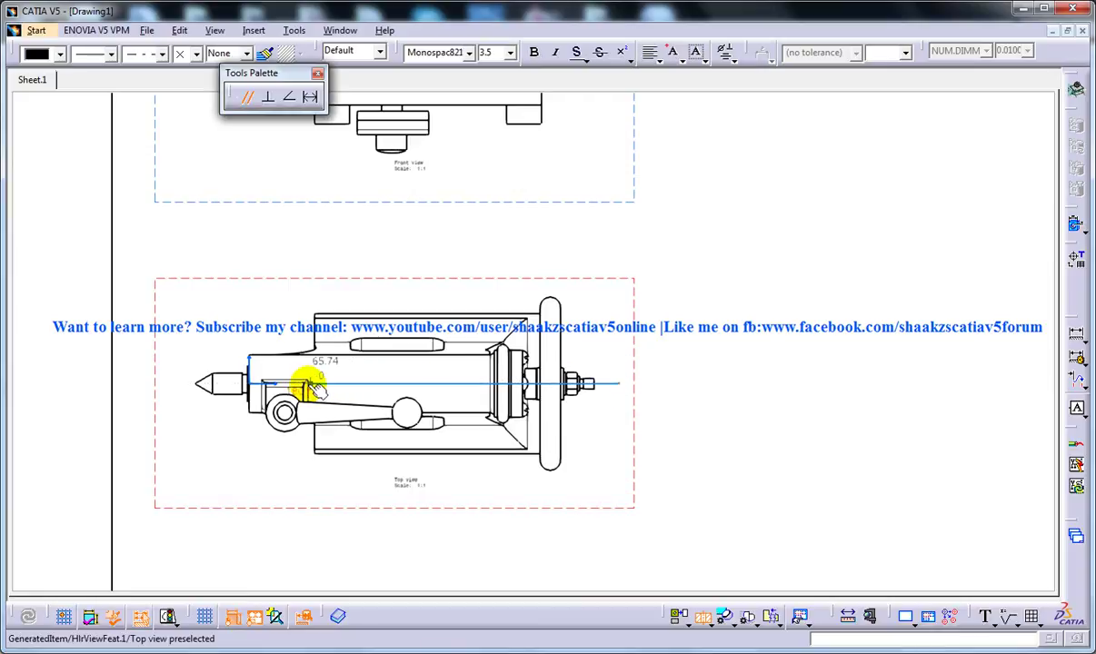
click(305, 384)
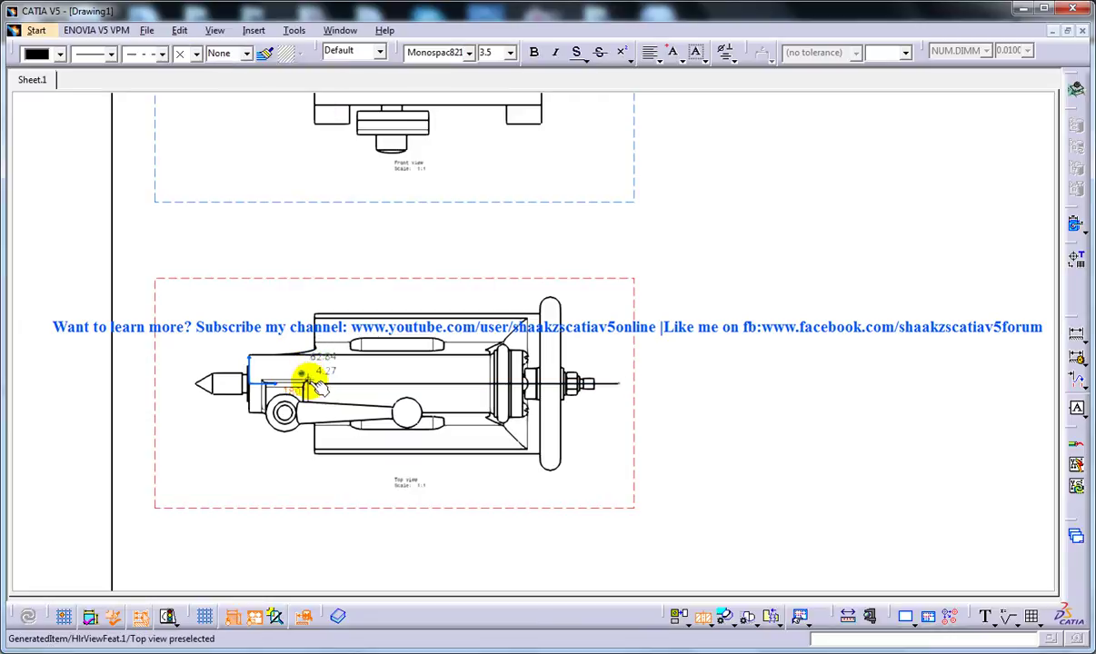
double_click(309, 383)
mouse_move(409, 442)
middle_down()
mouse_move(514, 442)
mouse_move(666, 336)
middle_up()
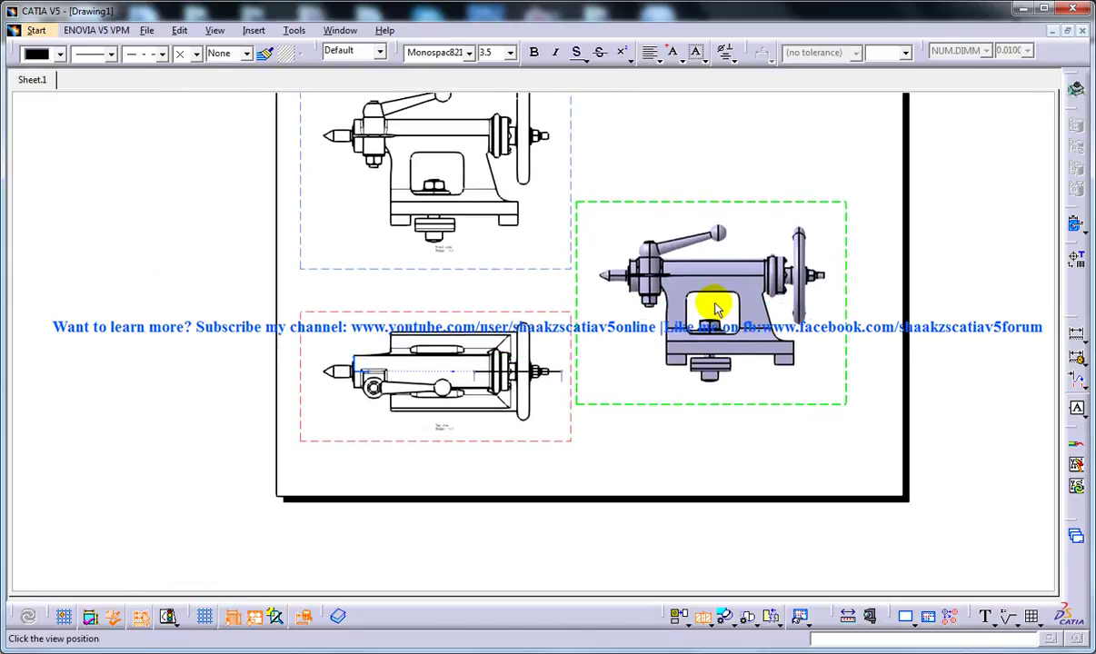
click(727, 315)
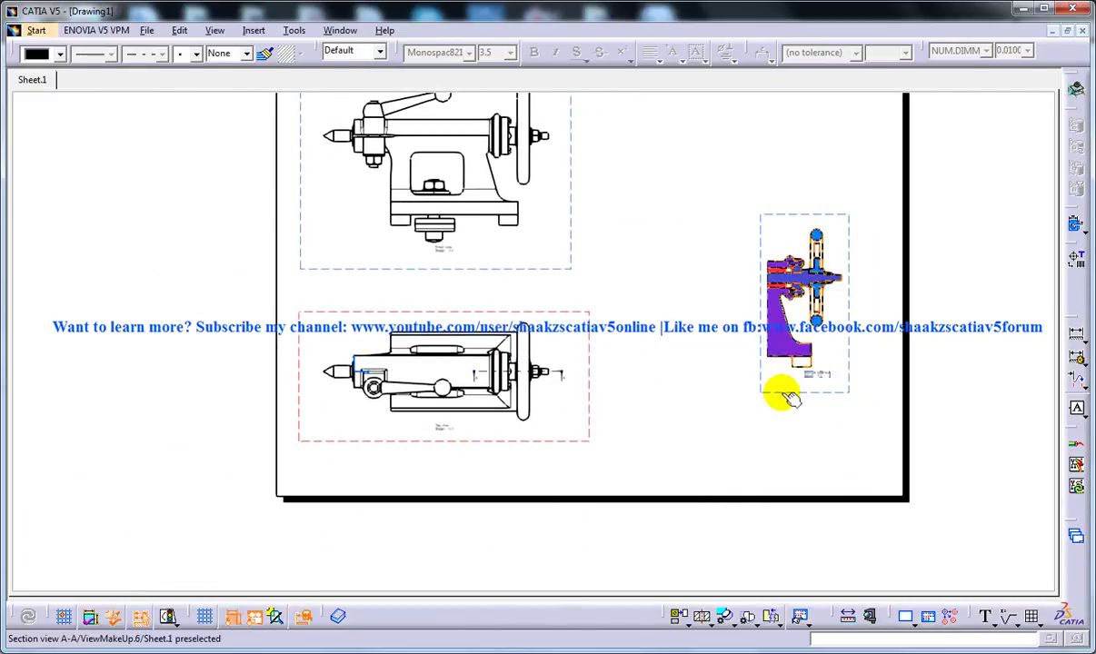
- Delete the unwanted section view A-A
mouse_move(756, 276)
middle_down()
mouse_move(760, 217)
mouse_move(820, 286)
mouse_move(589, 362)
middle_up()
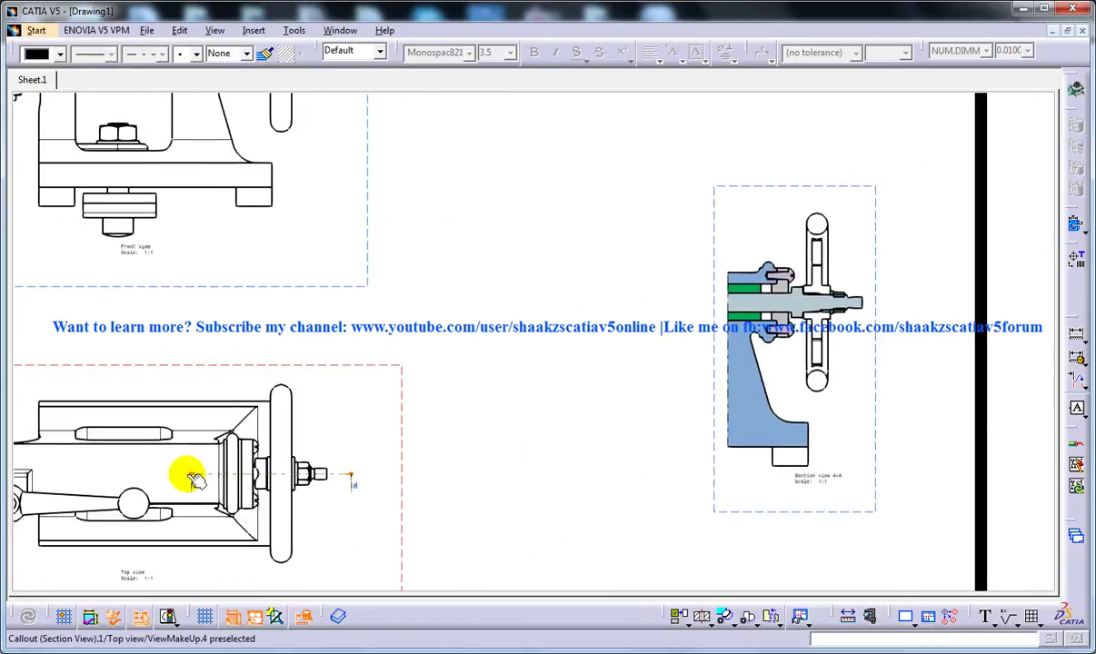
scroll(522, 348, down, 2)
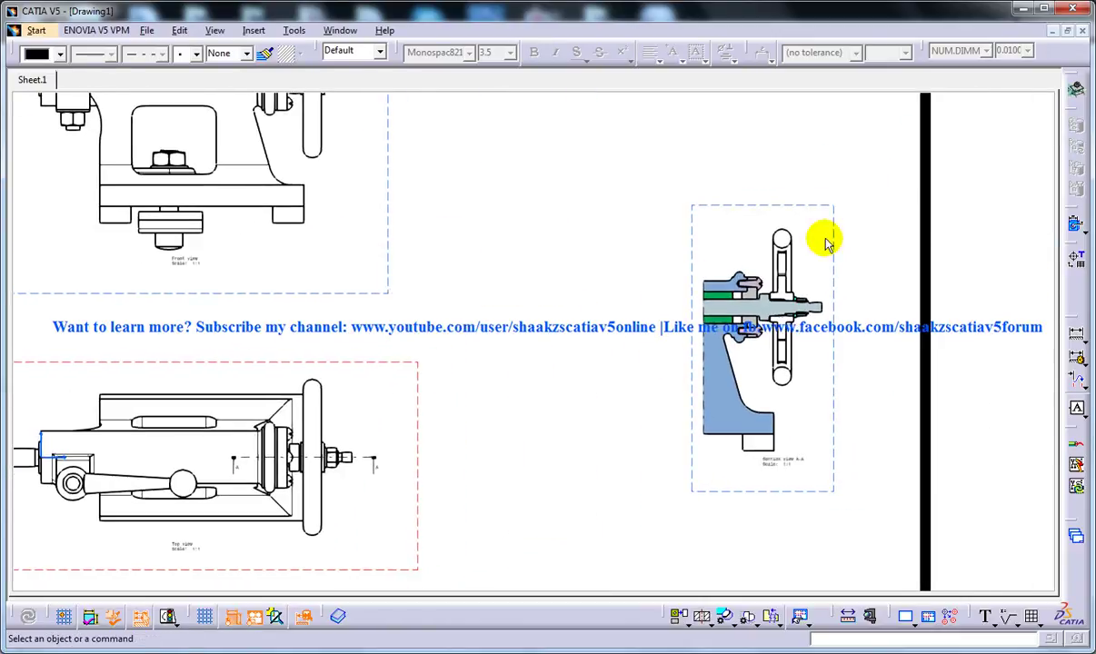
click(748, 225)
key(Delete)
- Create a new offset section along the shaft centreline and place it on the sheet's right
click(255, 31)
click(270, 74)
mouse_move(427, 91)
click(565, 93)
middle_click(343, 402)
click(557, 343)
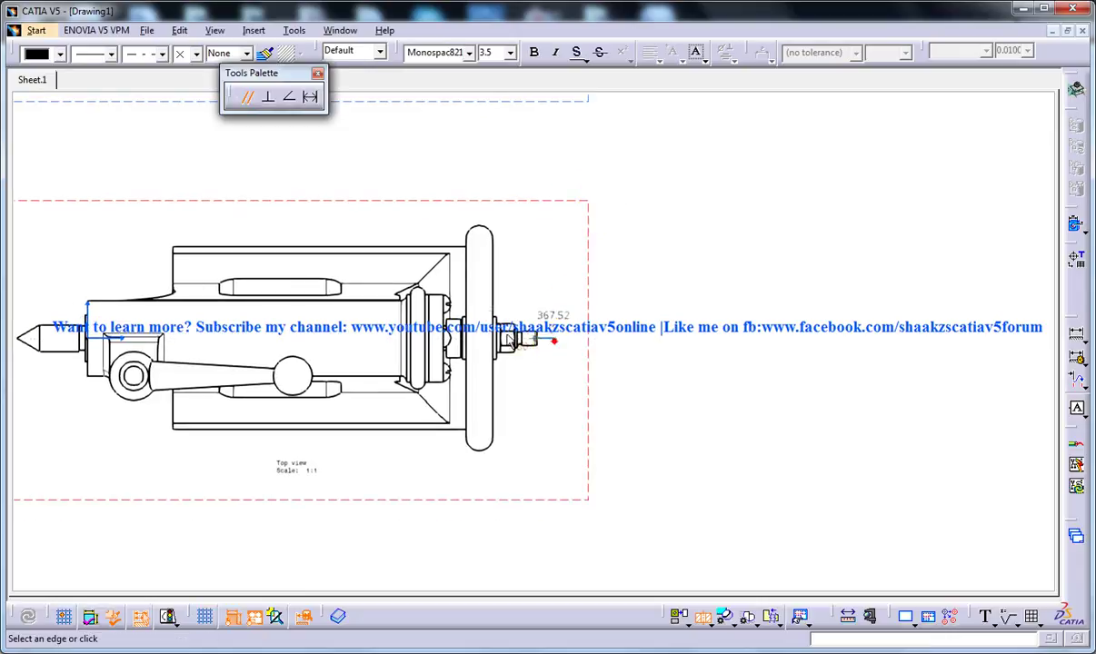
double_click(251, 343)
mouse_move(568, 342)
middle_down()
mouse_move(650, 432)
mouse_move(584, 521)
middle_up()
click(685, 411)
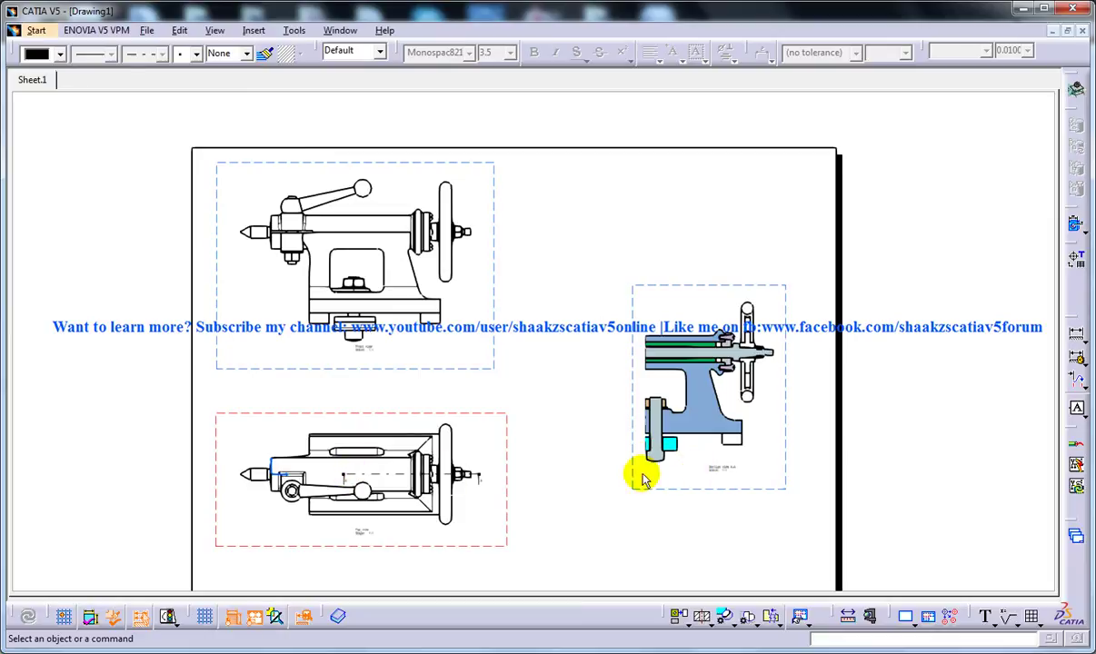
mouse_move(367, 477)
middle_down()
mouse_move(397, 420)
mouse_move(667, 237)
mouse_move(329, 392)
mouse_move(472, 368)
mouse_move(510, 386)
middle_up()
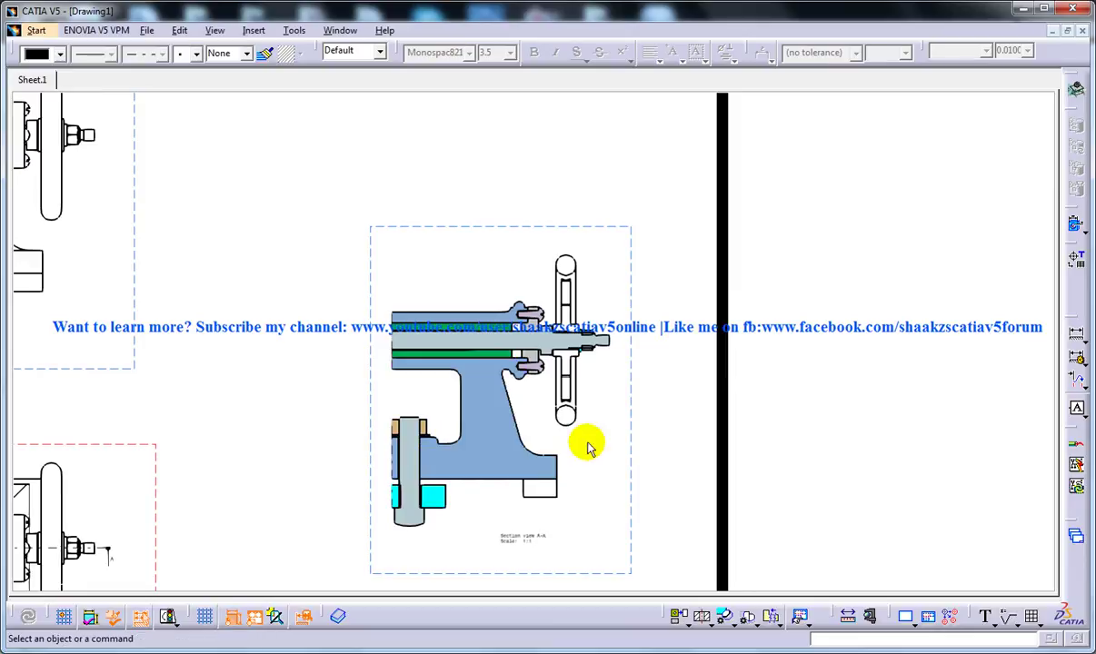
click(490, 469)
- Change the section body's fill from solid colour to hatching at a 60° angle
right_click(472, 423)
click(518, 284)
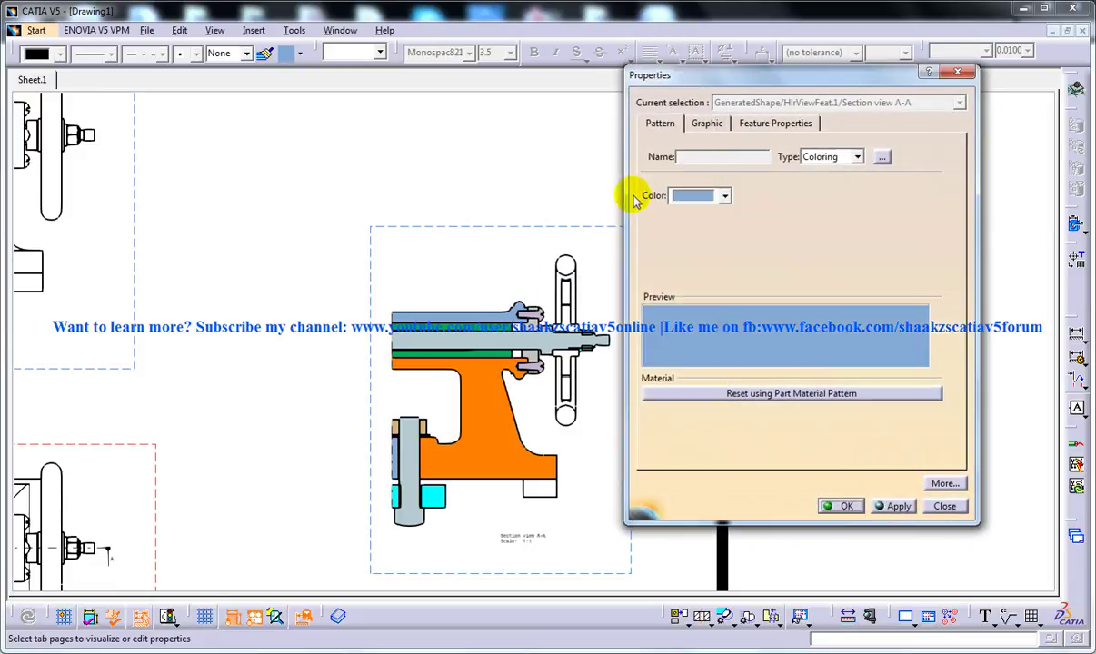
click(856, 158)
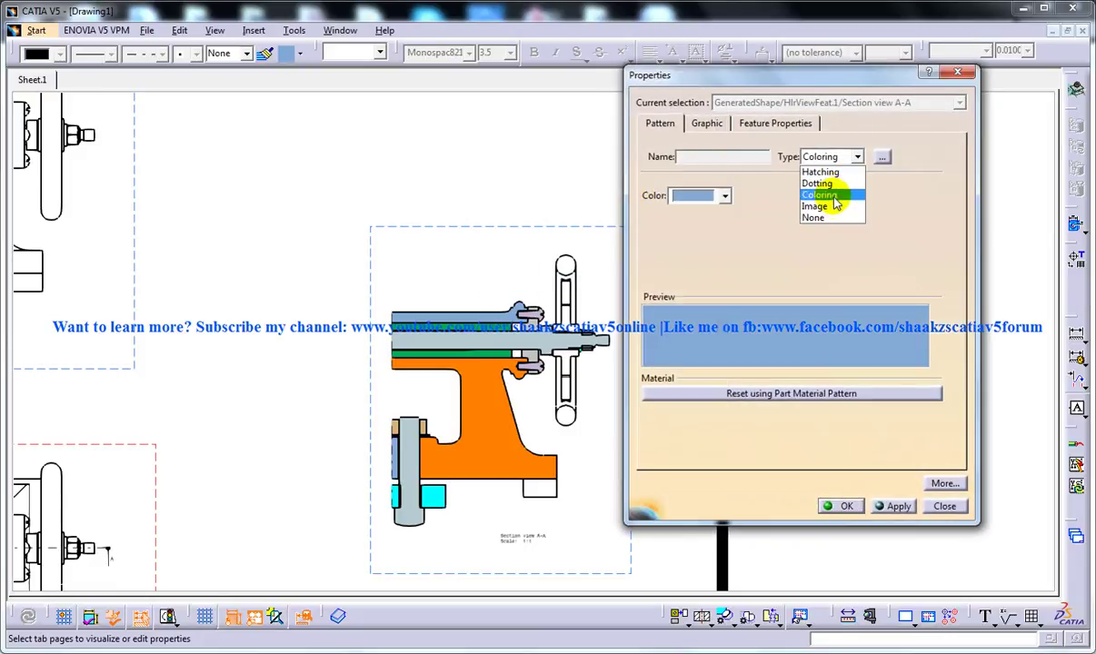
click(822, 173)
click(724, 229)
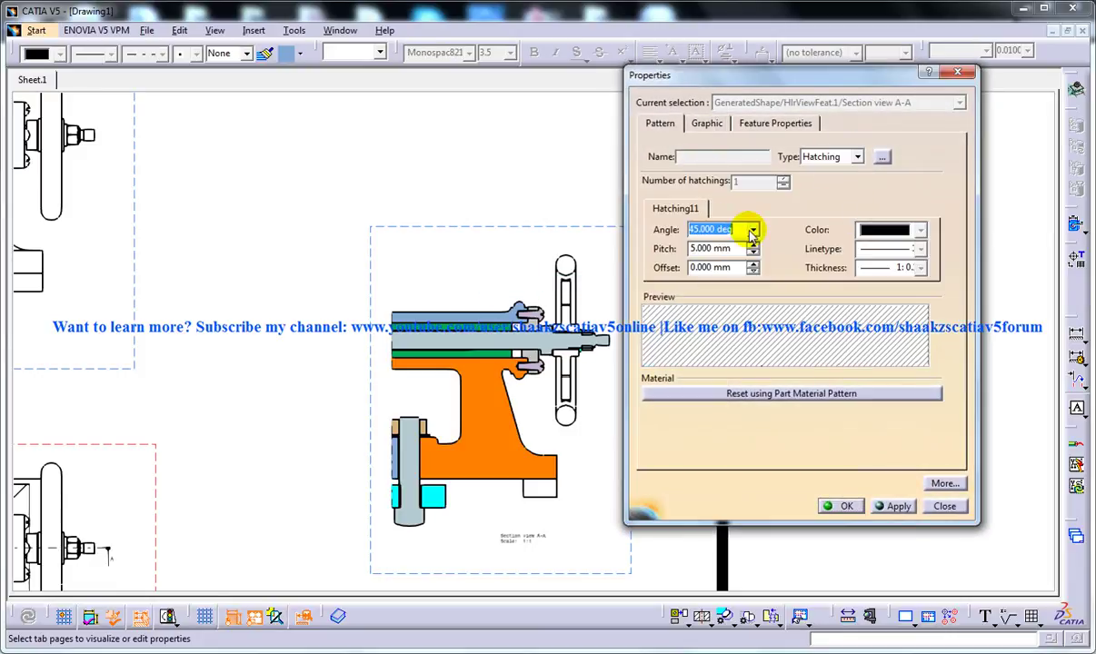
click(753, 231)
click(737, 280)
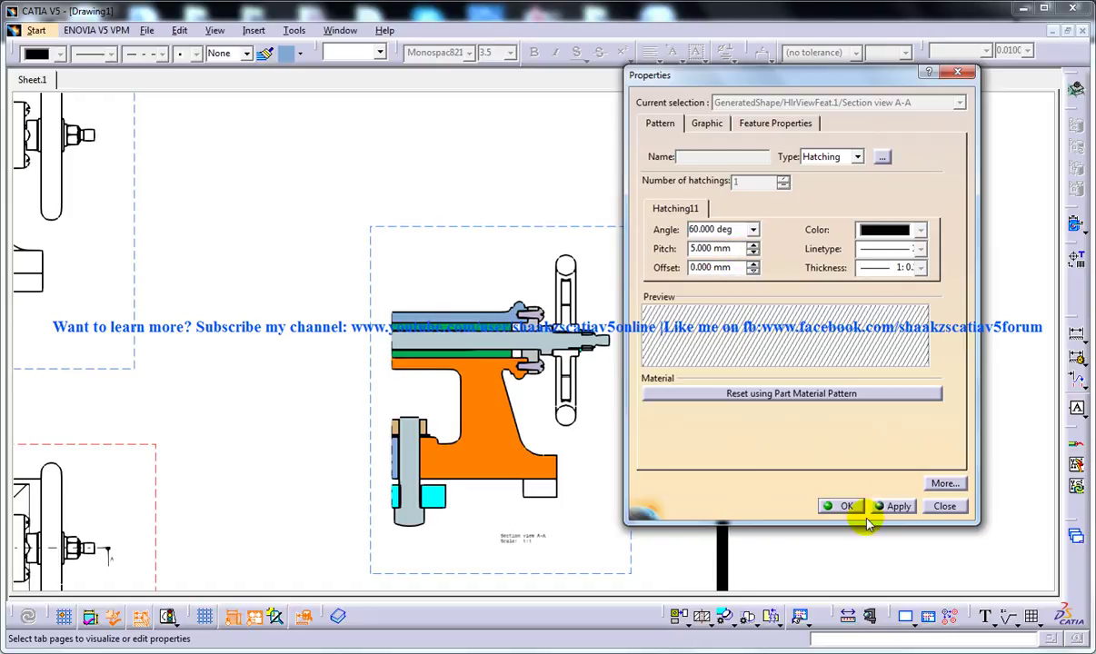
click(843, 506)
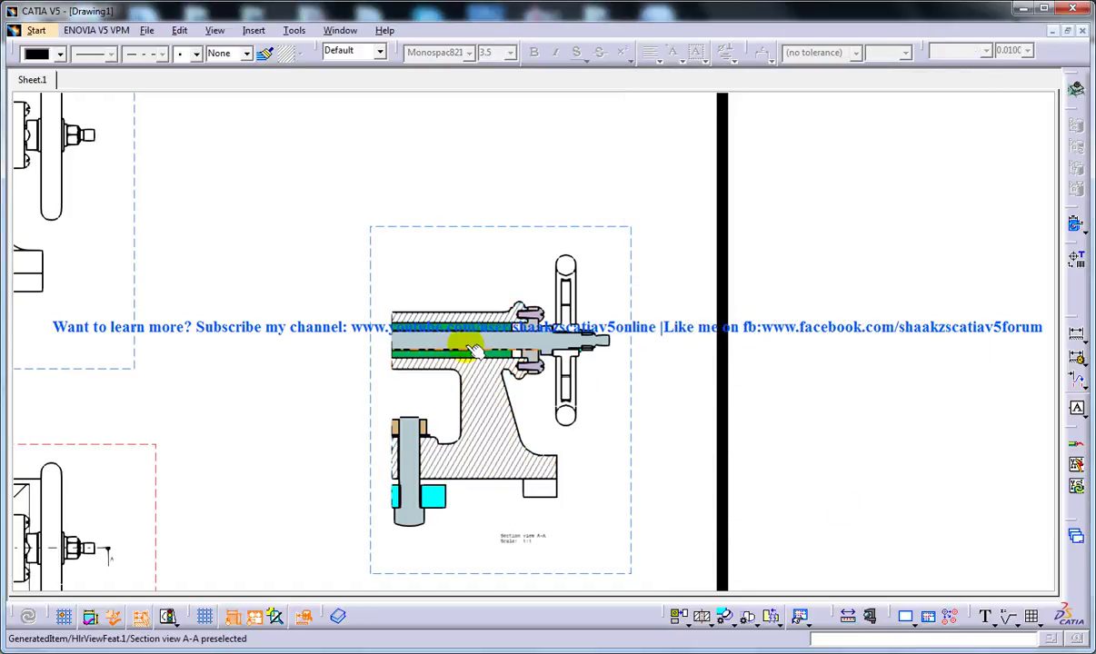